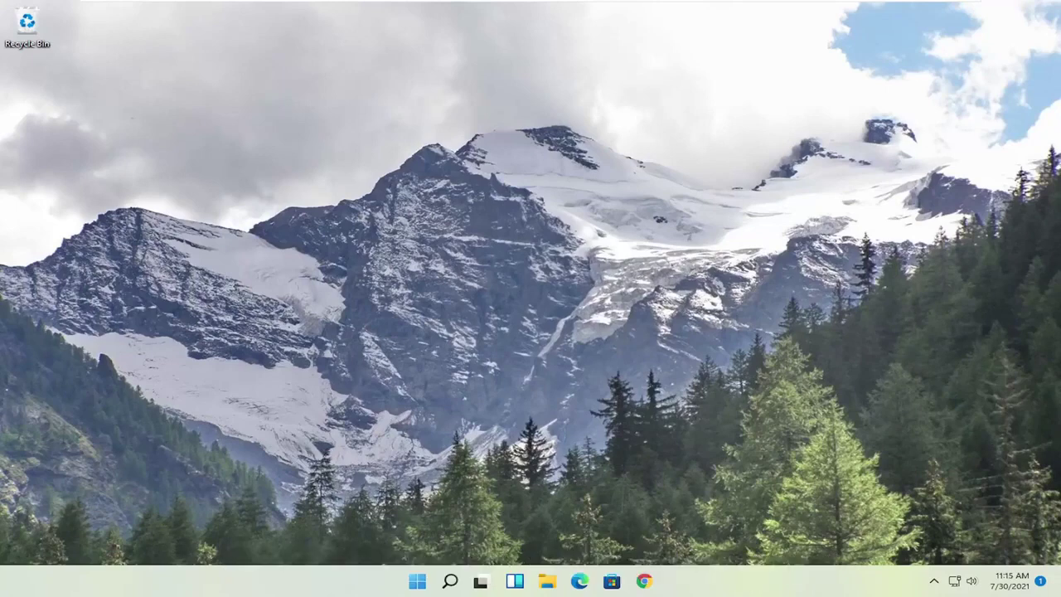
Search Start for cmd and run Command Prompt as administrator
left_click(417, 582)
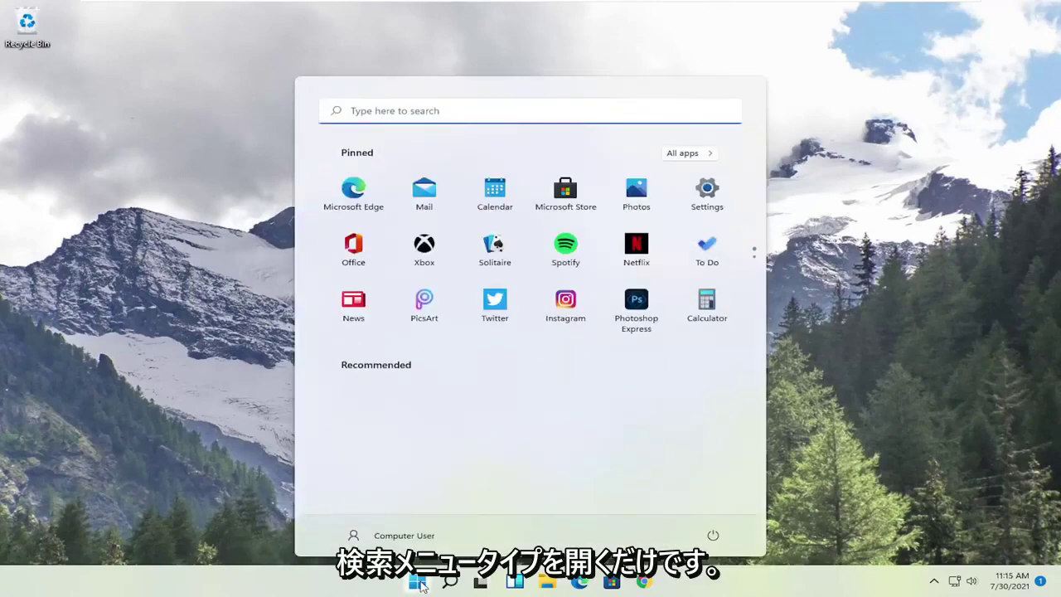
type("cmd")
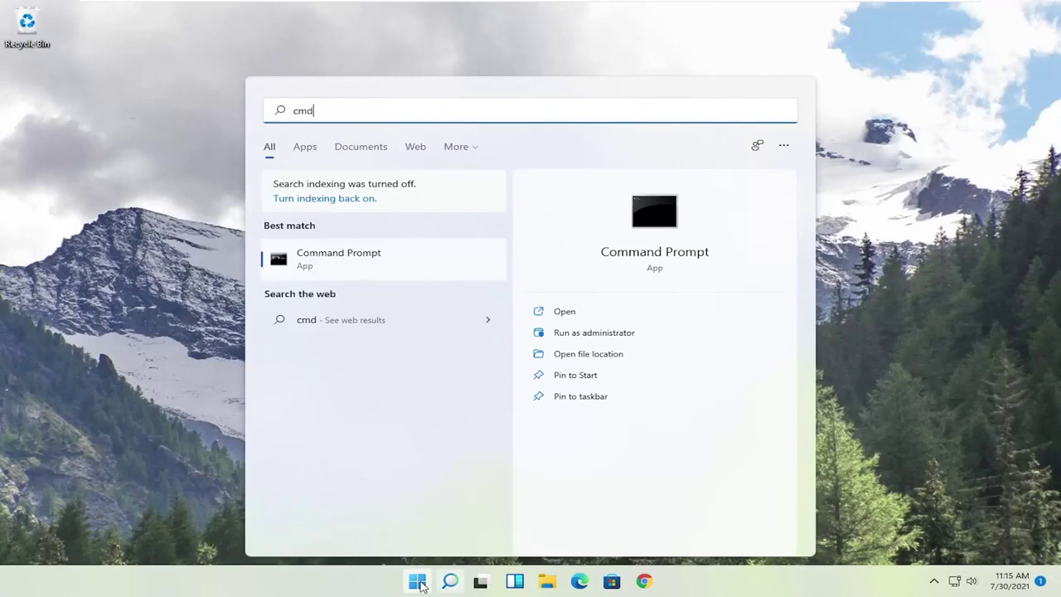
right_click(331, 263)
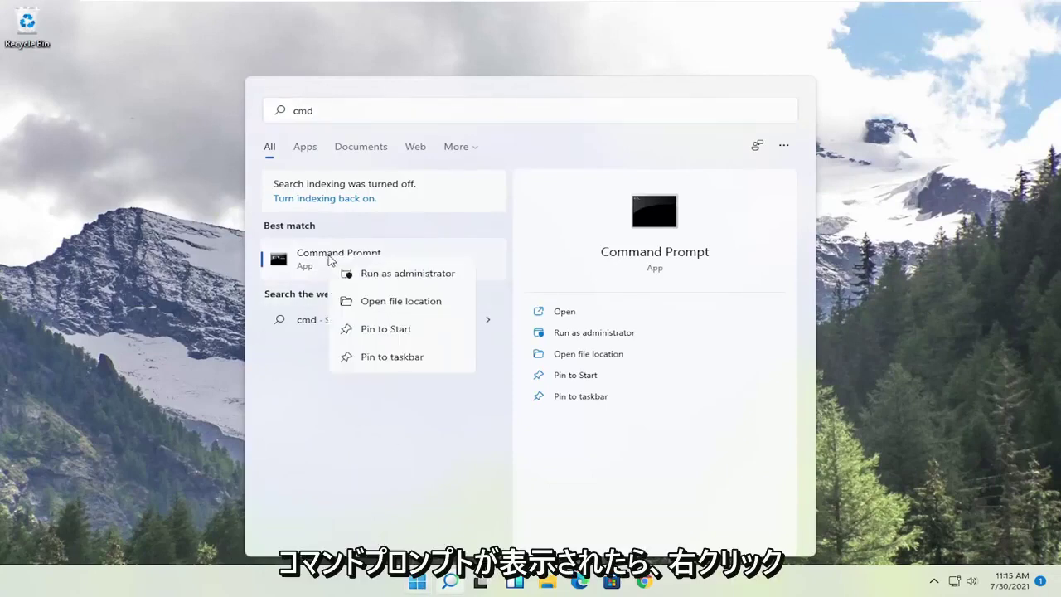
left_click(386, 277)
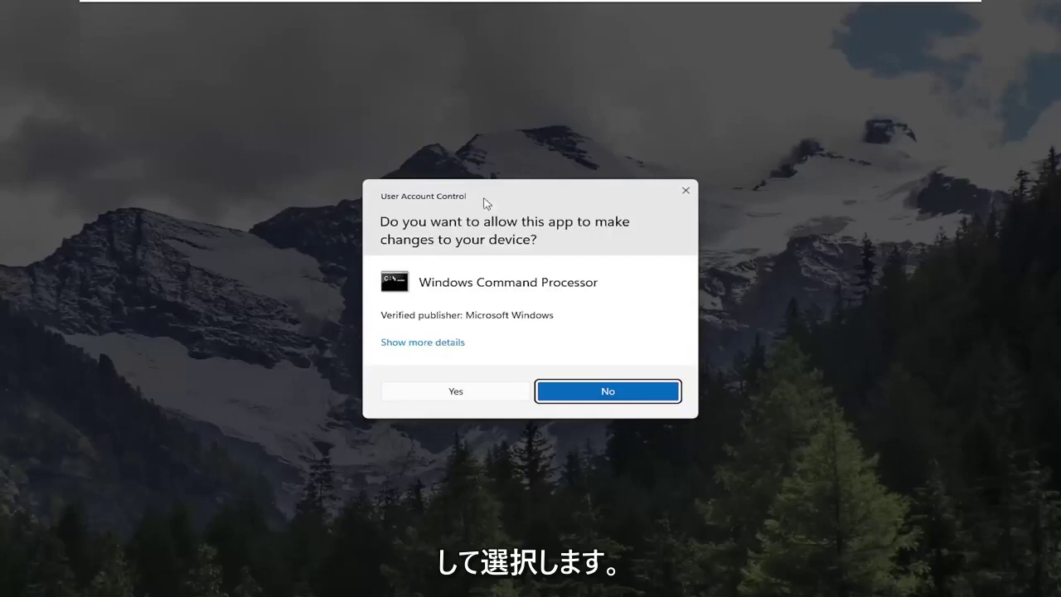
Approve the UAC prompt and run 'netsh winsock reset' in the elevated Command Prompt
left_click(458, 391)
left_click_drag(407, 107, 450, 114)
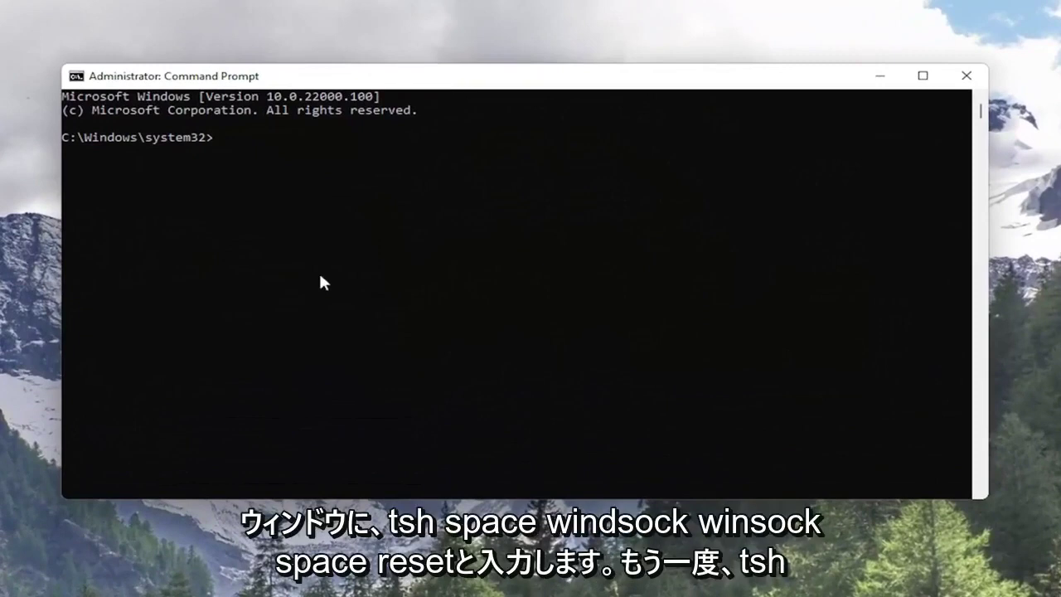
type("netsh winso")
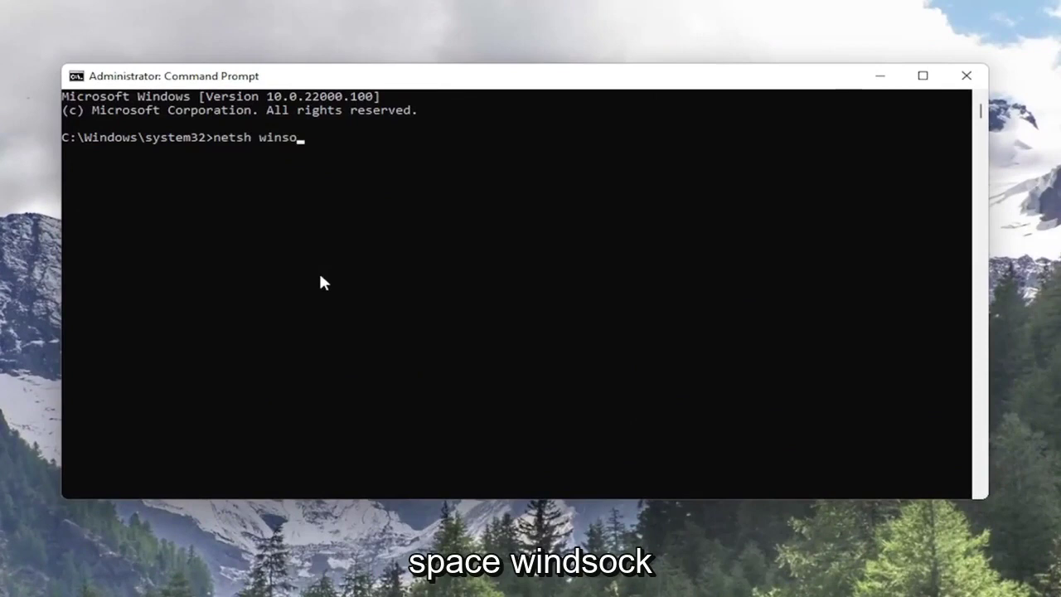
type("ck reset")
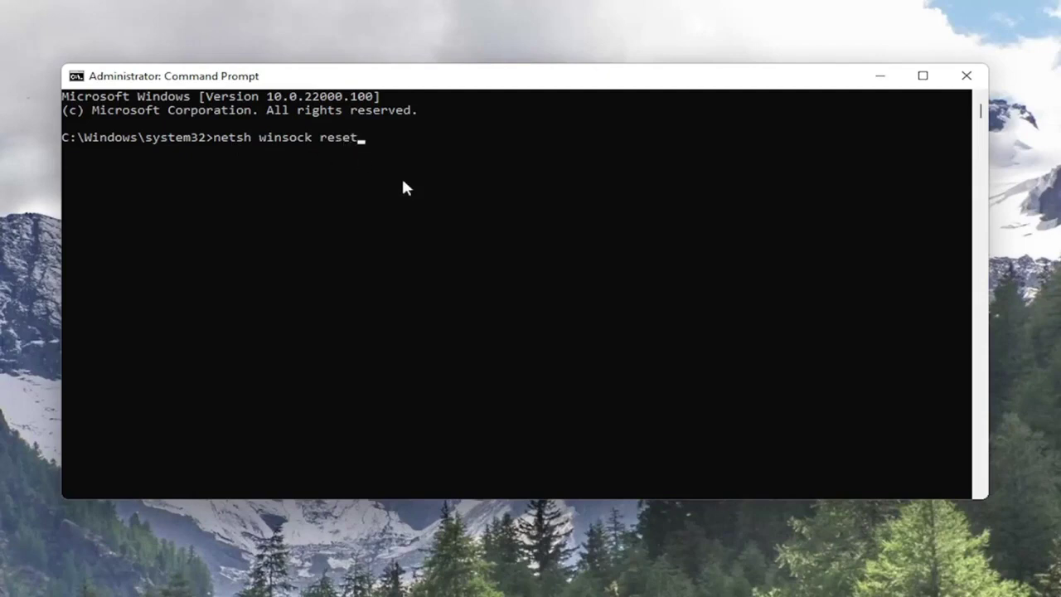
key("Return")
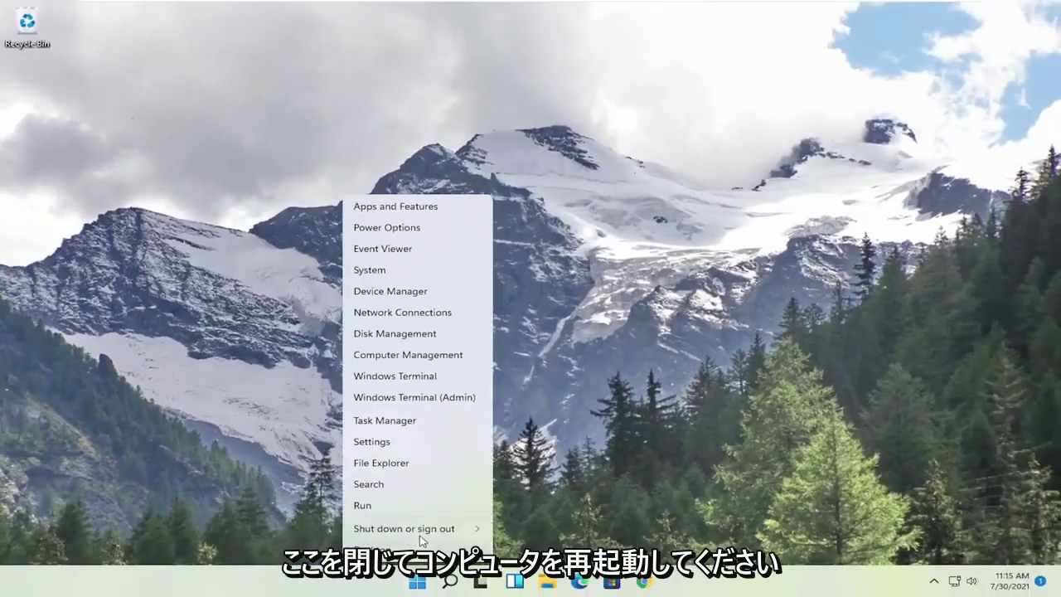
Restart the PC from the Start button's shutdown options so the Winsock reset applies
mouse_move(422, 530)
left_click(518, 554)
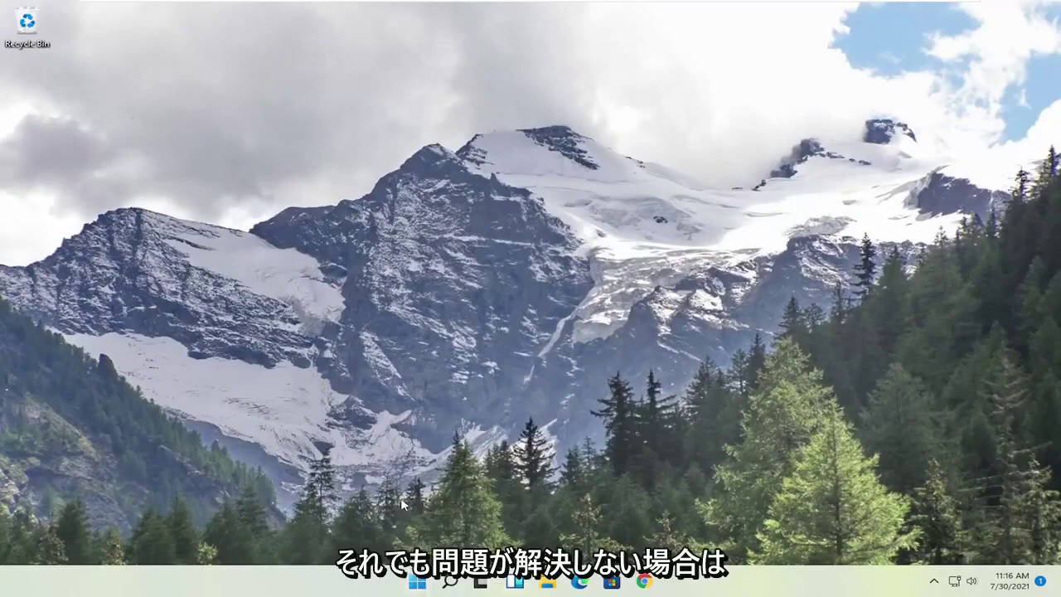
Open Device Manager from a Start search for 'device manager'
left_click(420, 583)
type("dev")
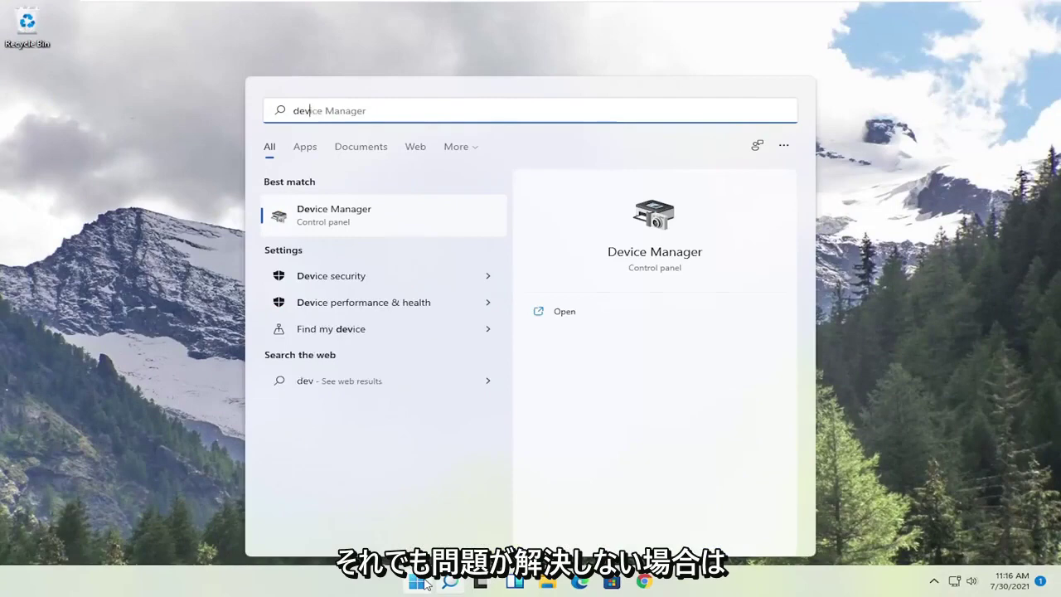
type("ice manager")
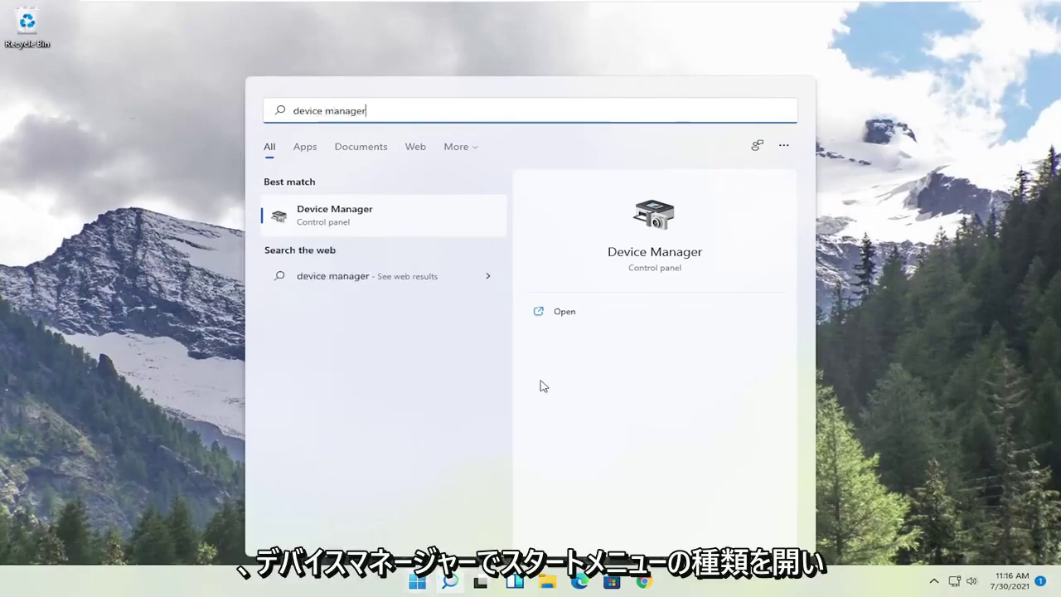
left_click(359, 216)
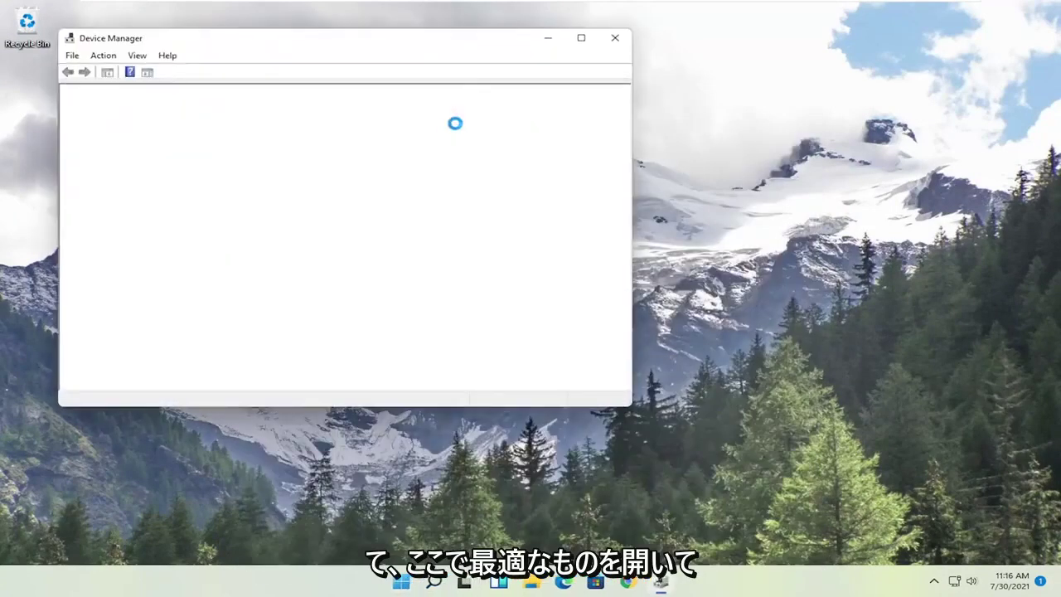
left_click_drag(424, 46, 648, 60)
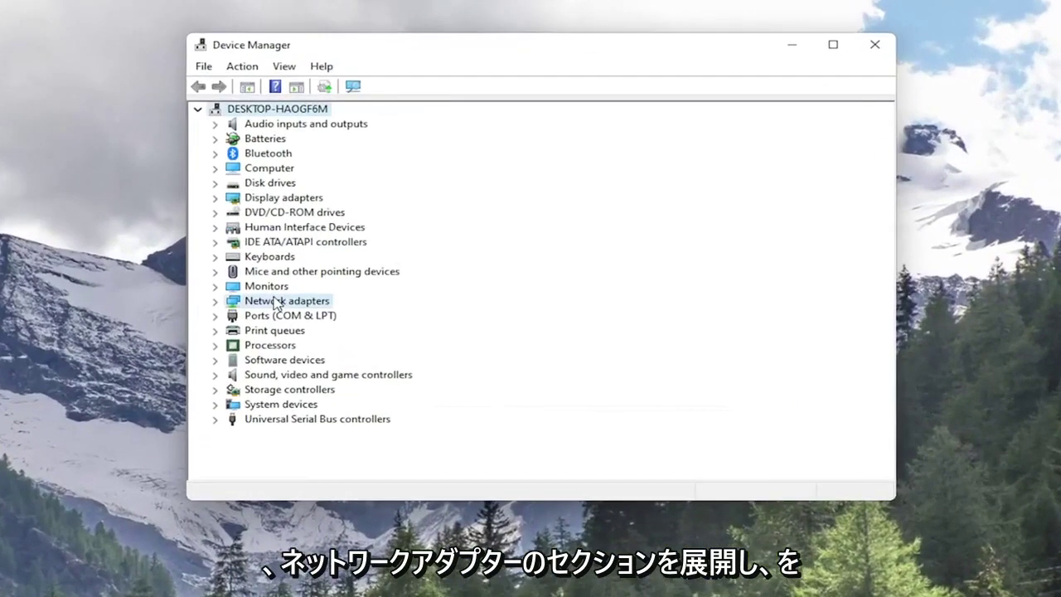
Uninstall the Intel(R) 82574L Gigabit Network Connection from Network adapters
double_click(276, 303)
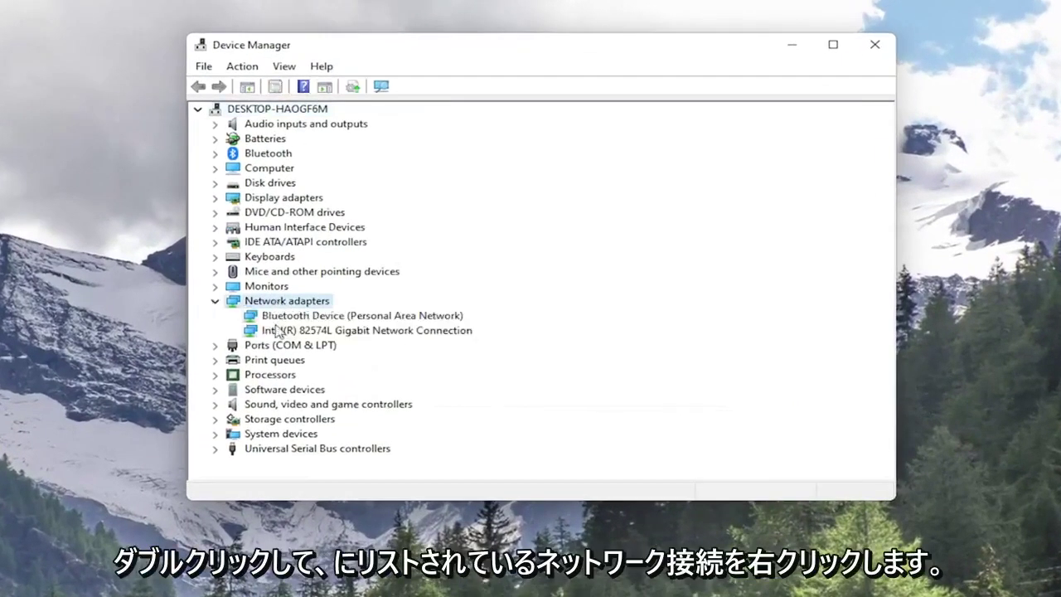
left_click(277, 331)
right_click(312, 339)
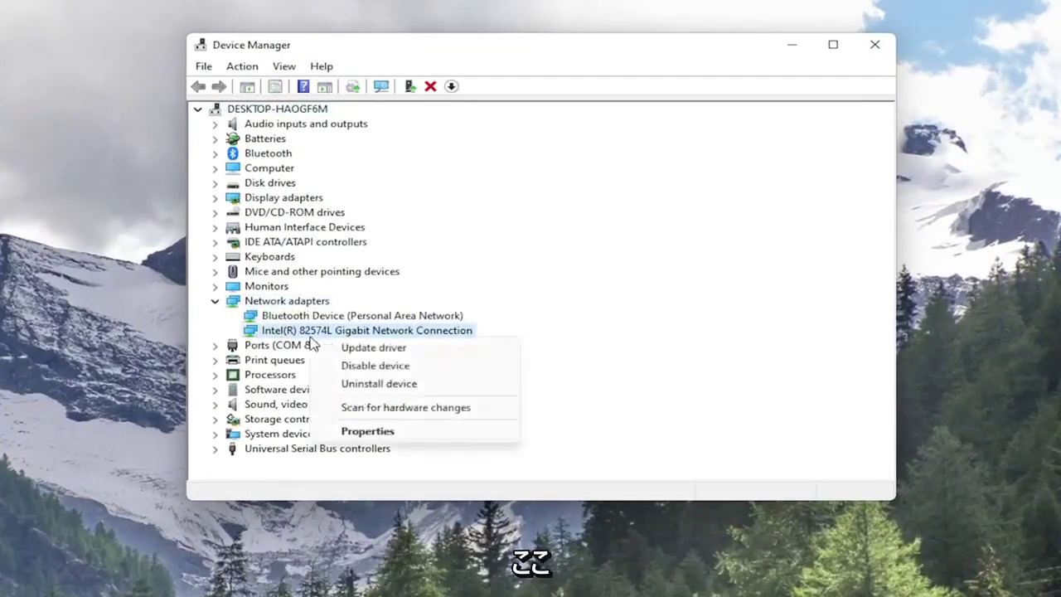
left_click(358, 386)
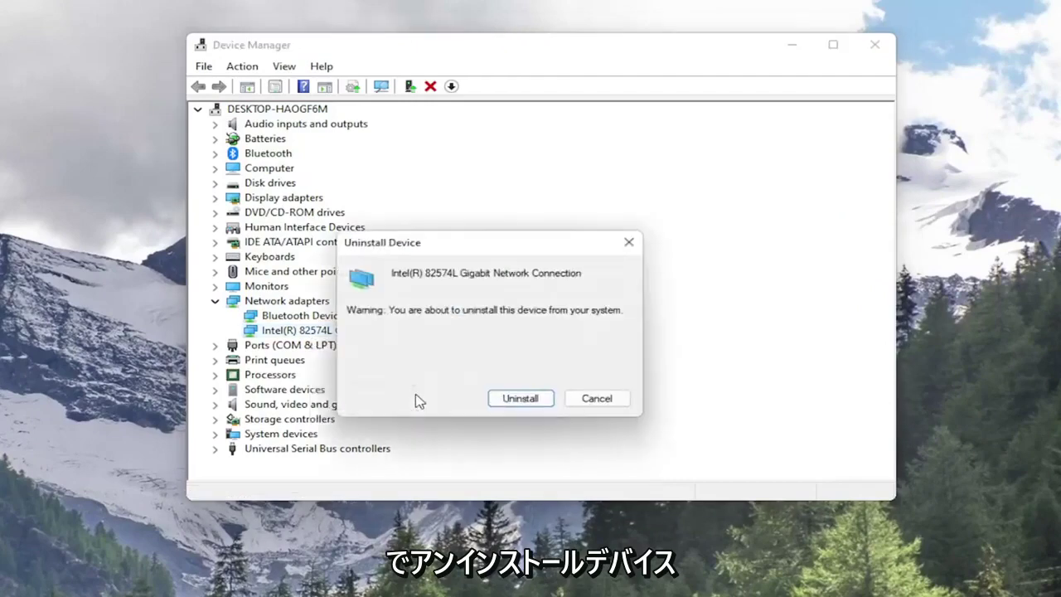
left_click(516, 399)
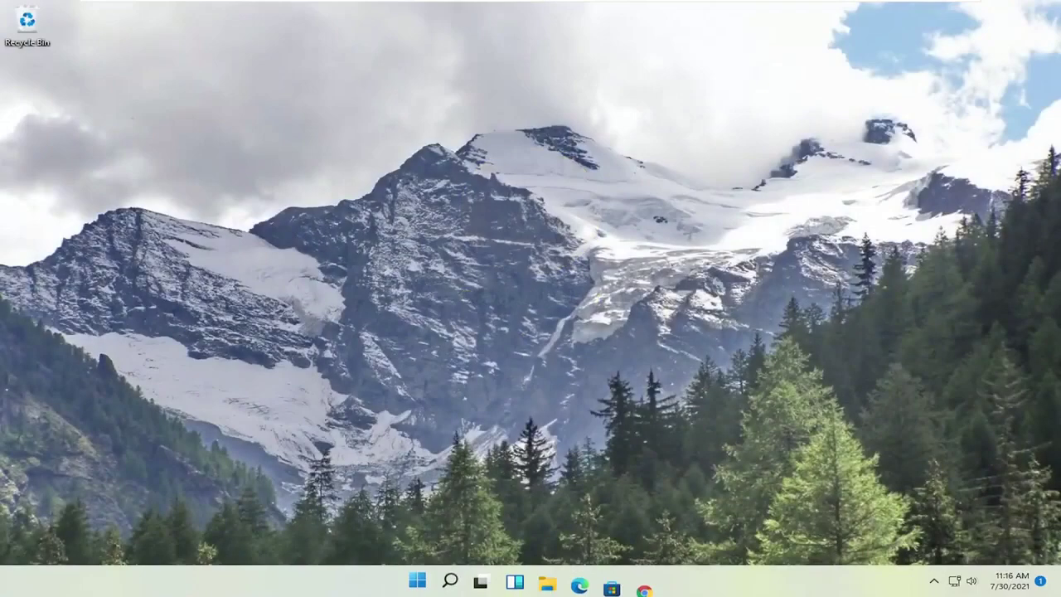
Confirm the network shows Not connected in Quick Settings and mute the volume to 0
left_click(965, 581)
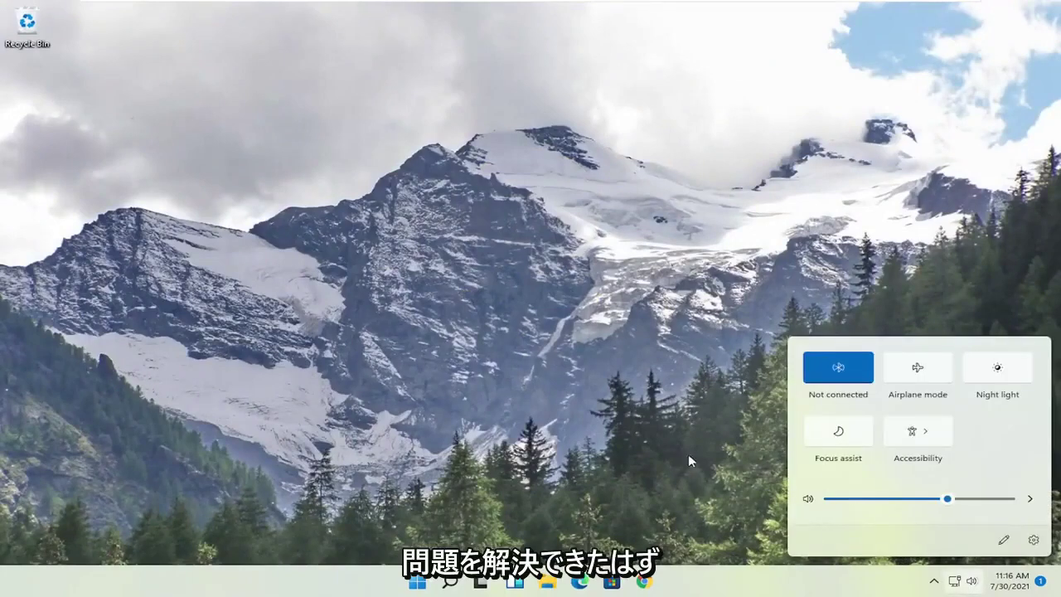
left_click_drag(849, 501, 821, 503)
left_click(534, 428)
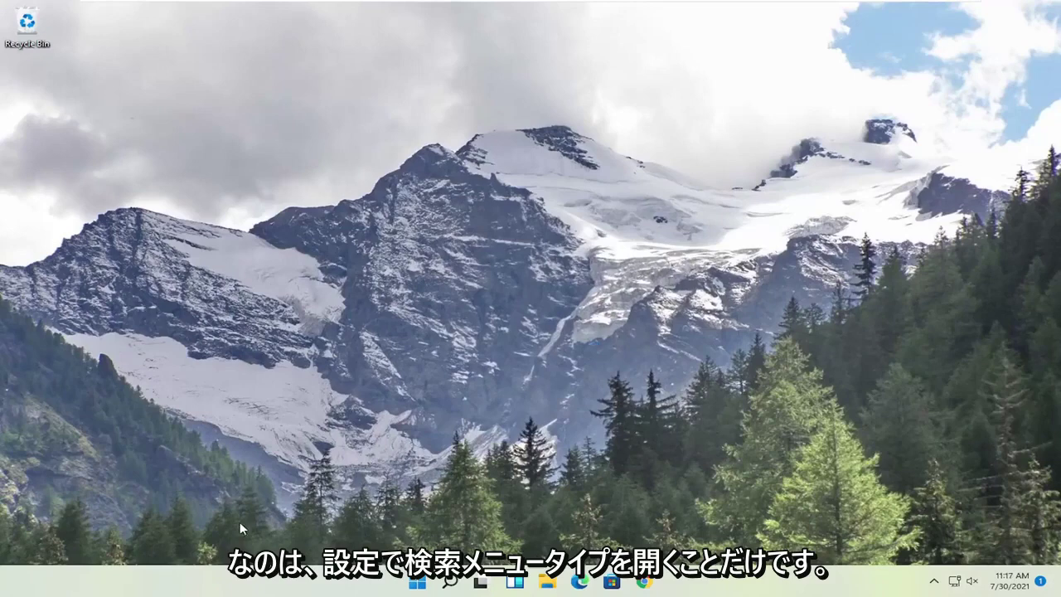
Search the Start menu for 'settings'
left_click(420, 585)
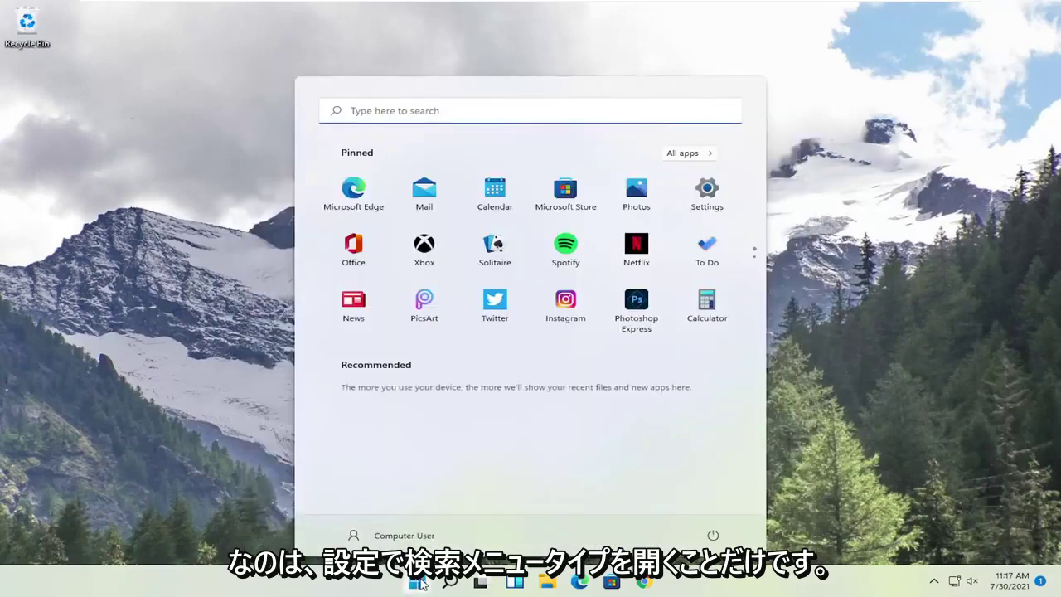
type("settings")
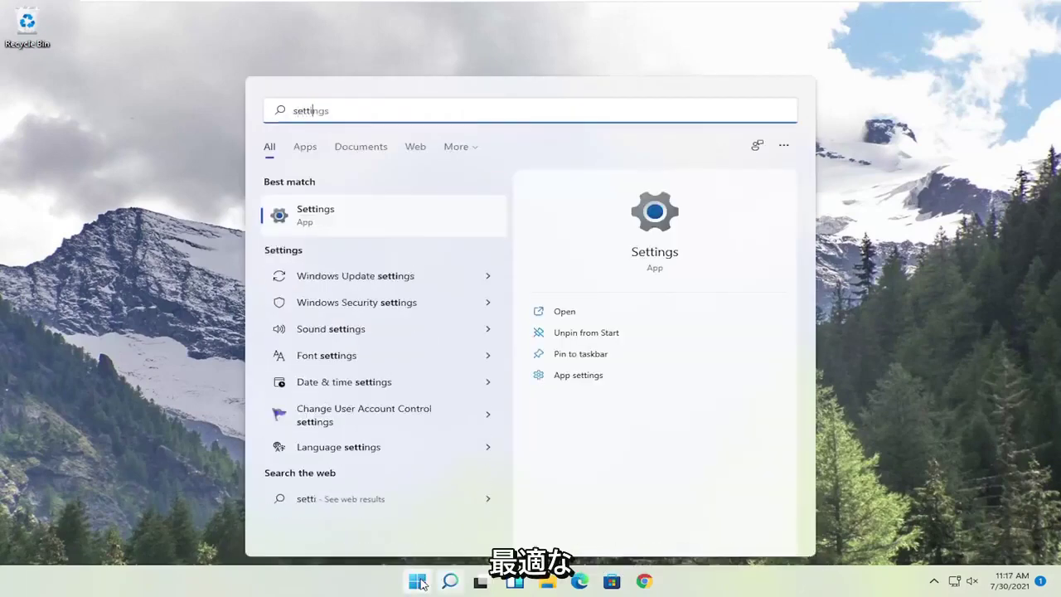
Open Settings and navigate to Network & internet > Advanced network settings > Network reset
left_click(332, 214)
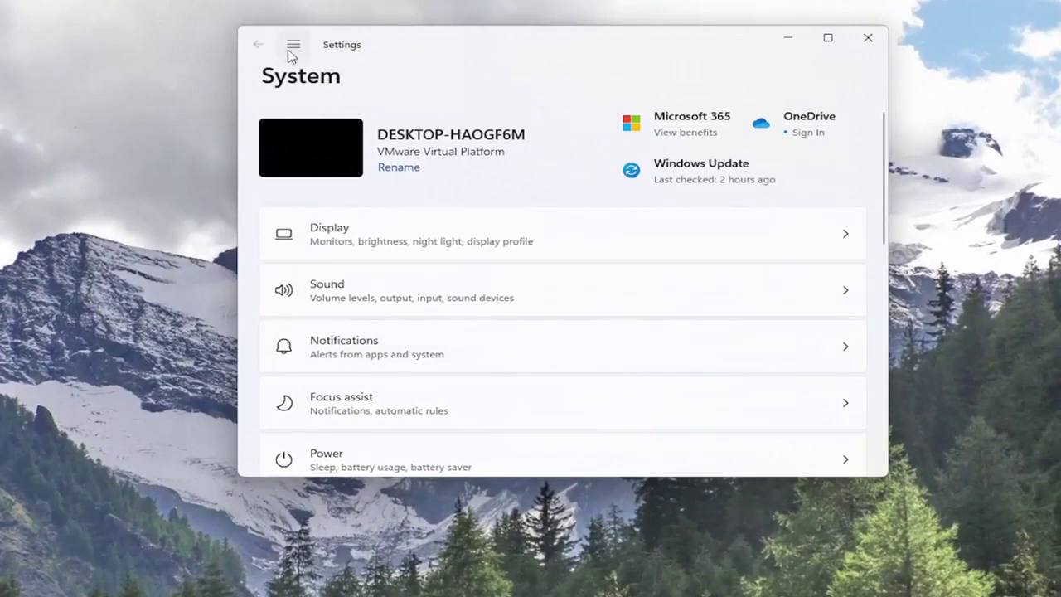
left_click(294, 45)
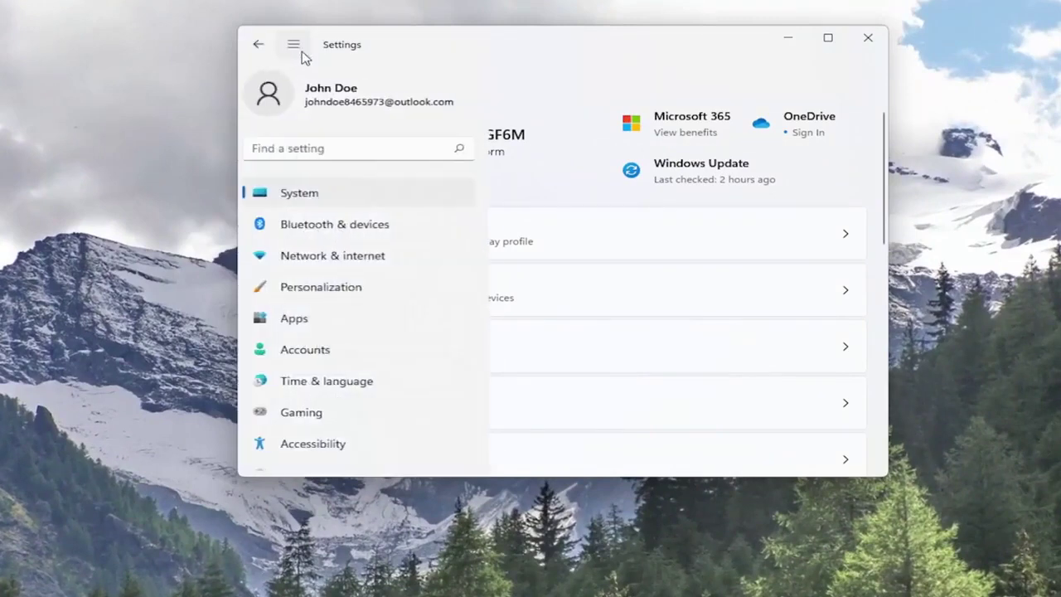
left_click(342, 255)
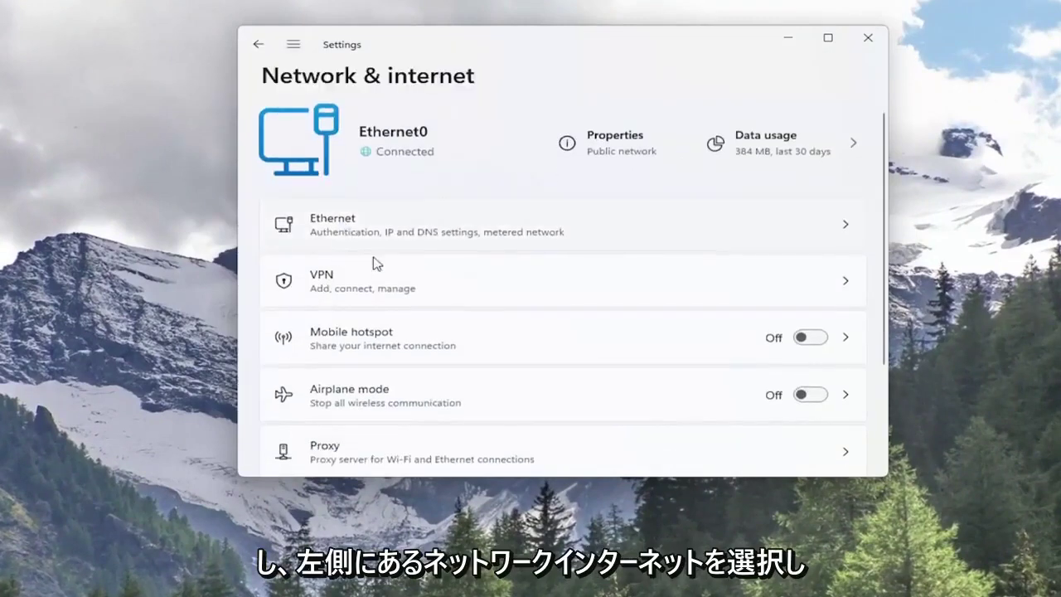
scroll(438, 272, "down", 2)
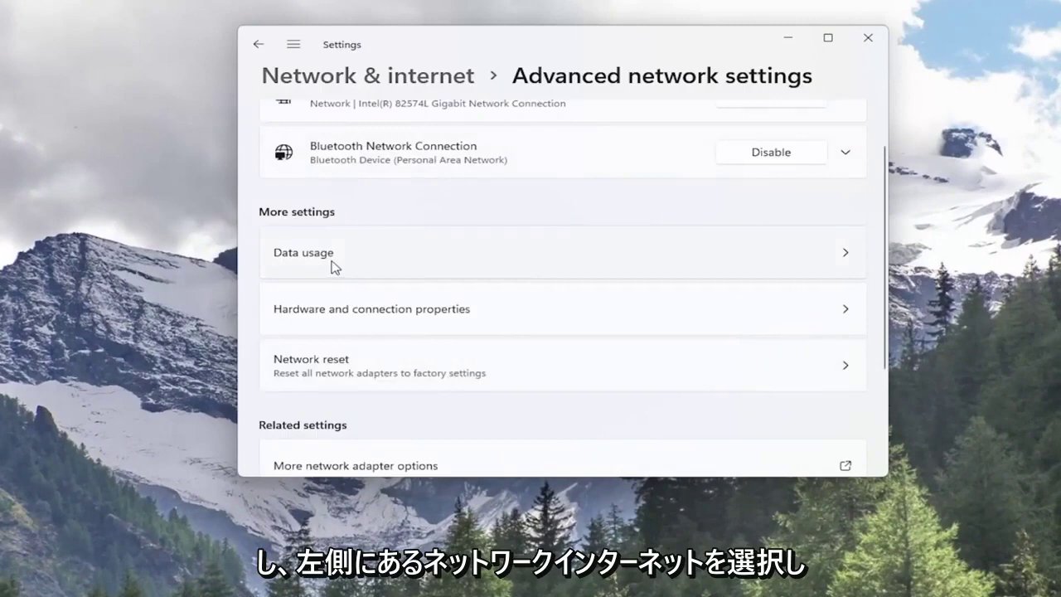
scroll(323, 278, "up", 1)
scroll(332, 284, "down", 1)
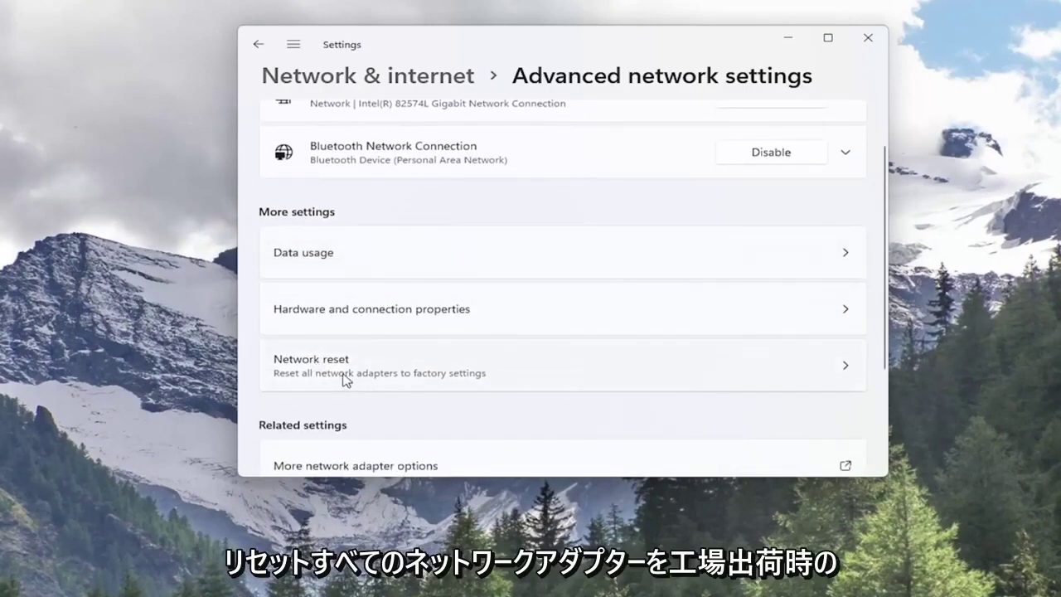
left_click(371, 382)
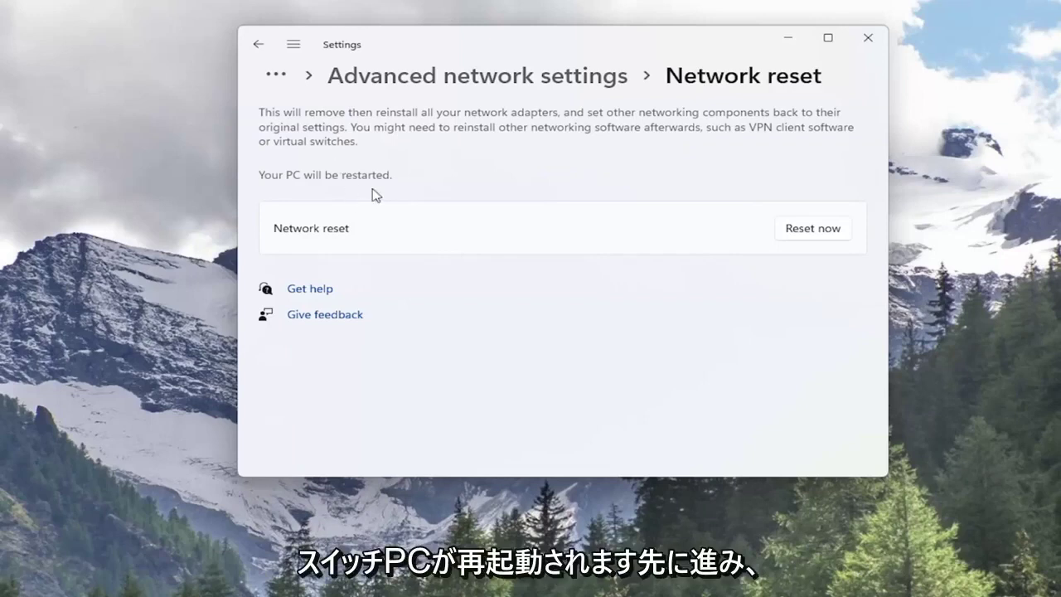
Confirm Reset now for all adapters and dismiss the 5-minute sign-out notice
left_click(820, 235)
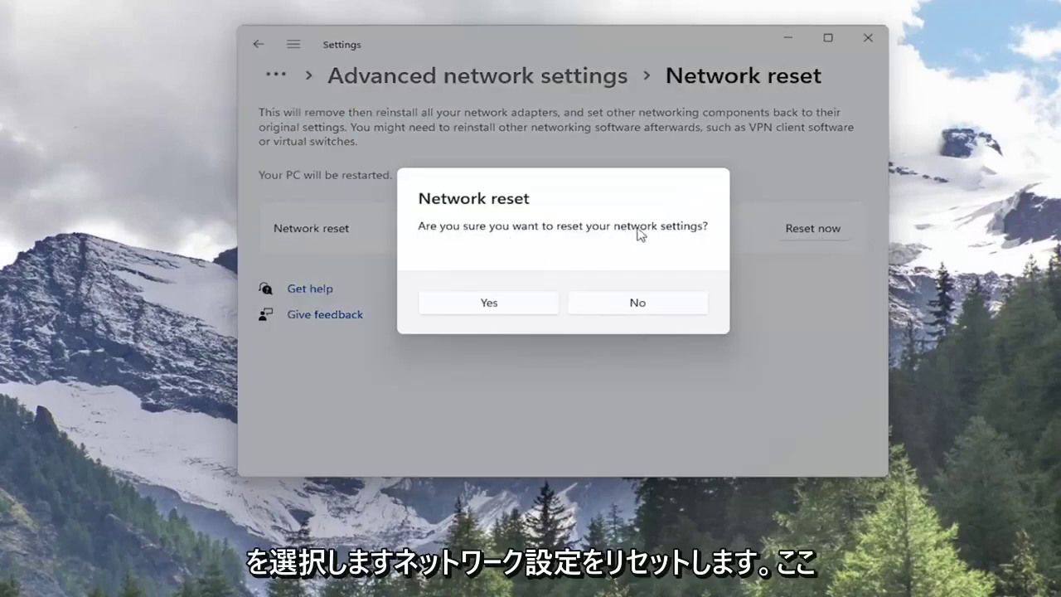
left_click(510, 312)
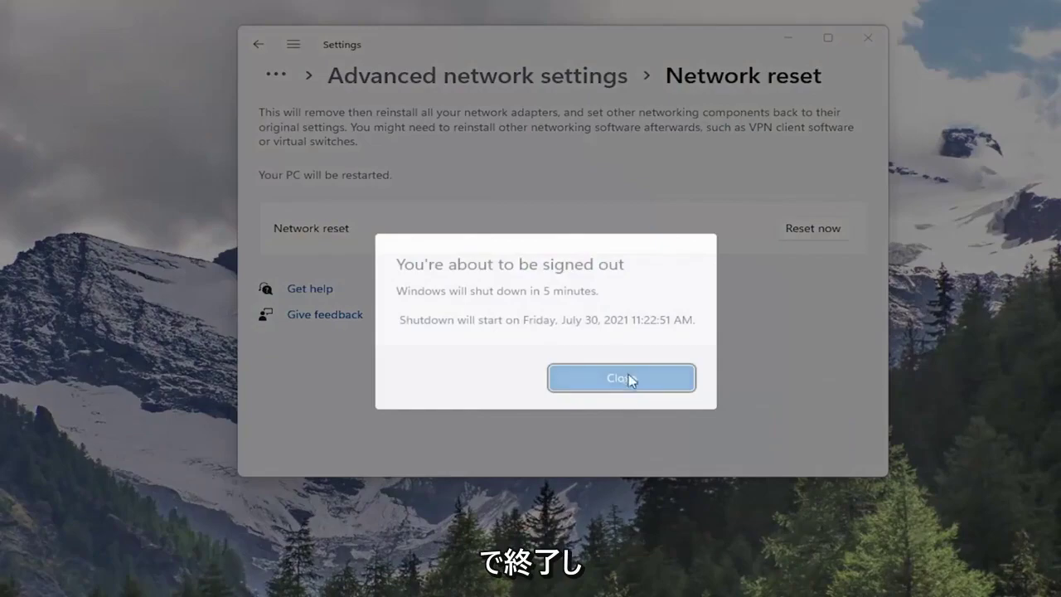
left_click(628, 377)
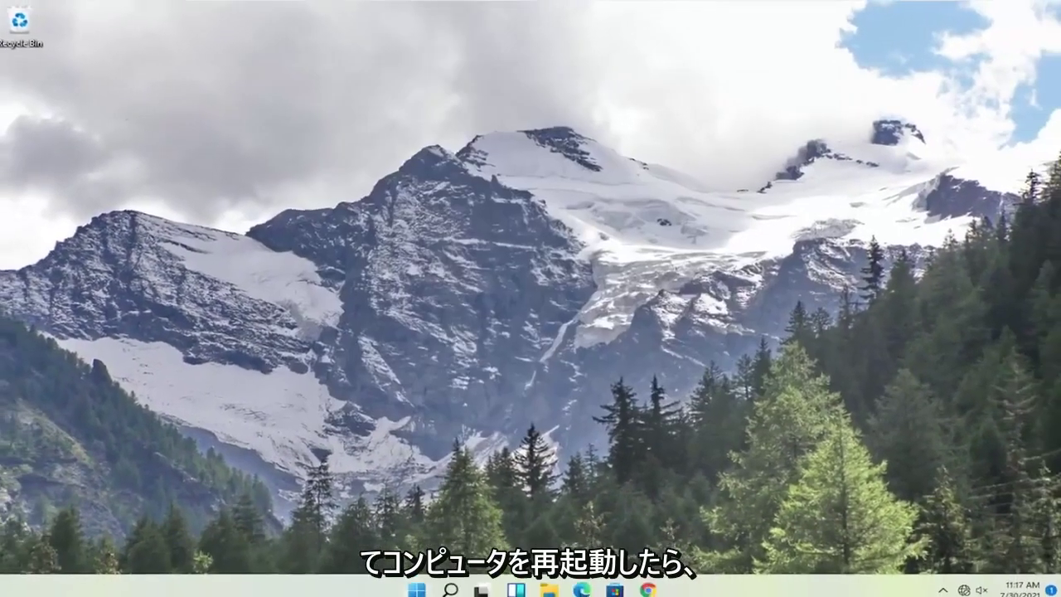
Restart Windows immediately from the Start button's shutdown options to apply the network reset
right_click(416, 582)
mouse_move(414, 530)
left_click(510, 551)
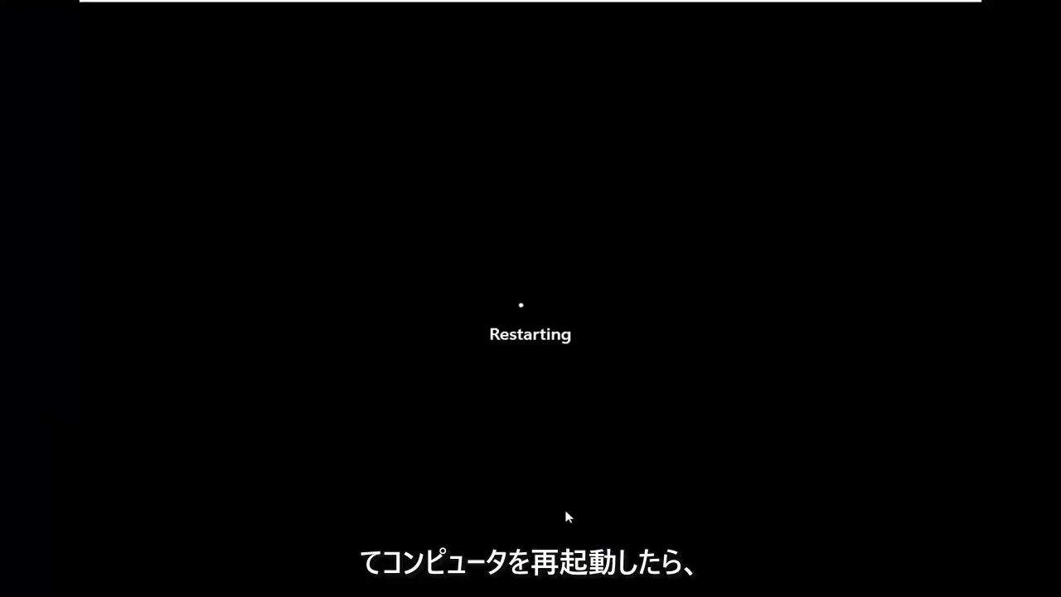